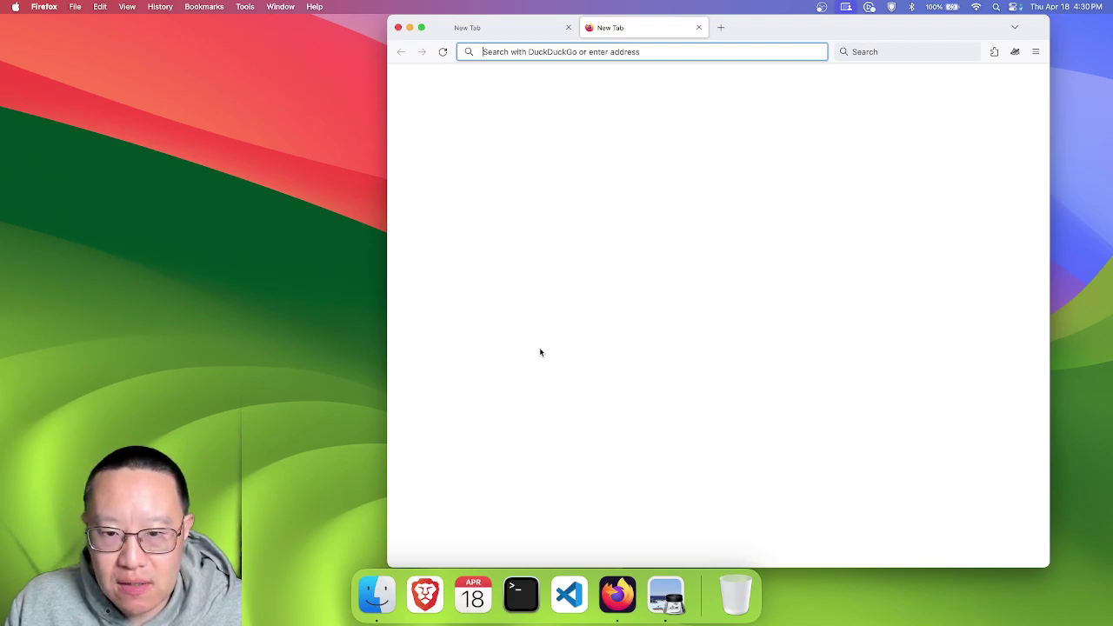
- Switch to Brave, open the Proxmox Virtual Environment bookmark from the Computing folder, and copy the page address
{"action": "left_click", "coordinate": [436, 614]}
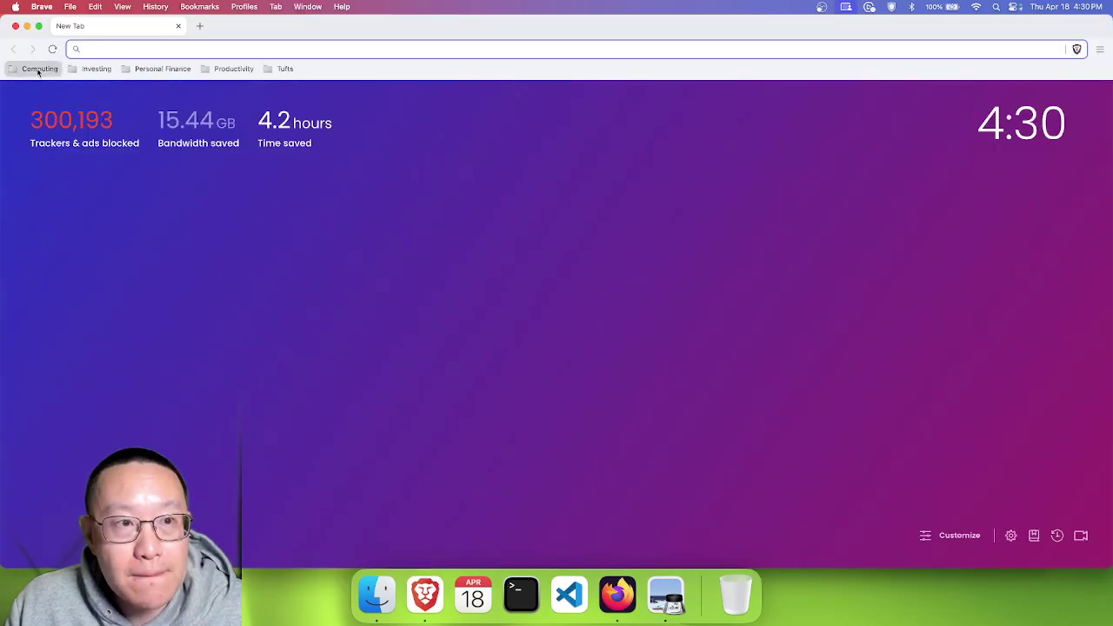
{"action": "left_click", "coordinate": [39, 69]}
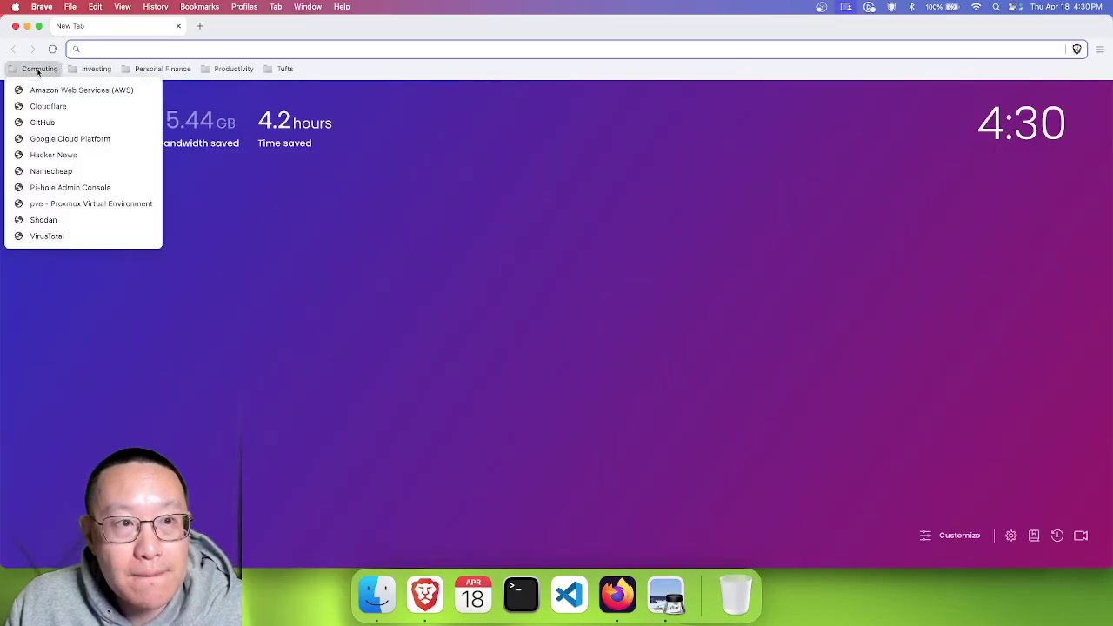
{"action": "left_click", "coordinate": [95, 203]}
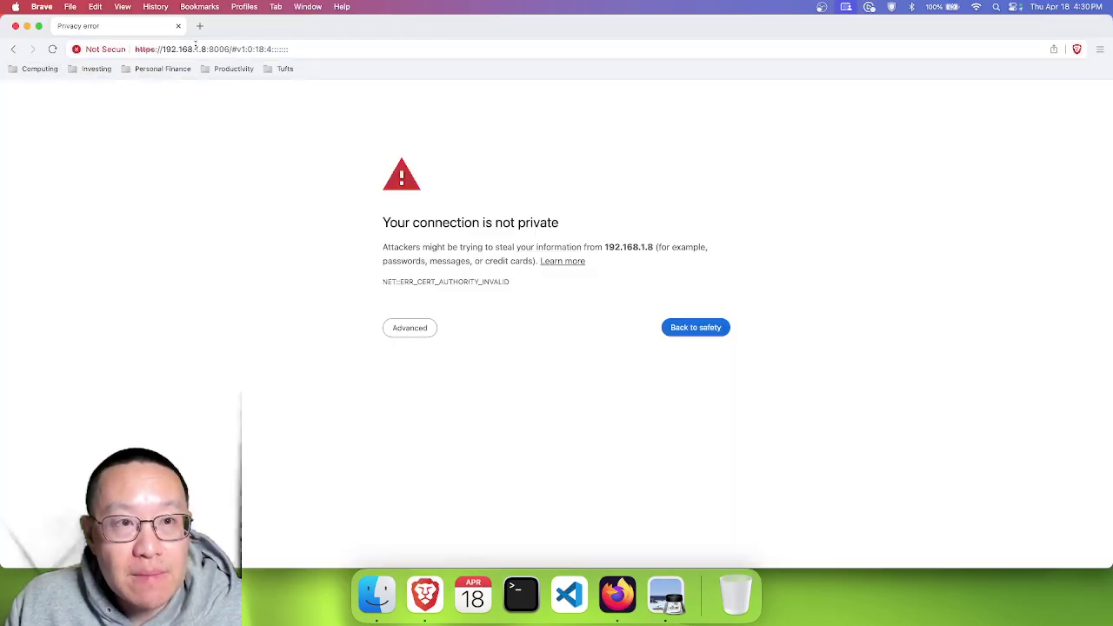
{"action": "left_click", "coordinate": [196, 49]}
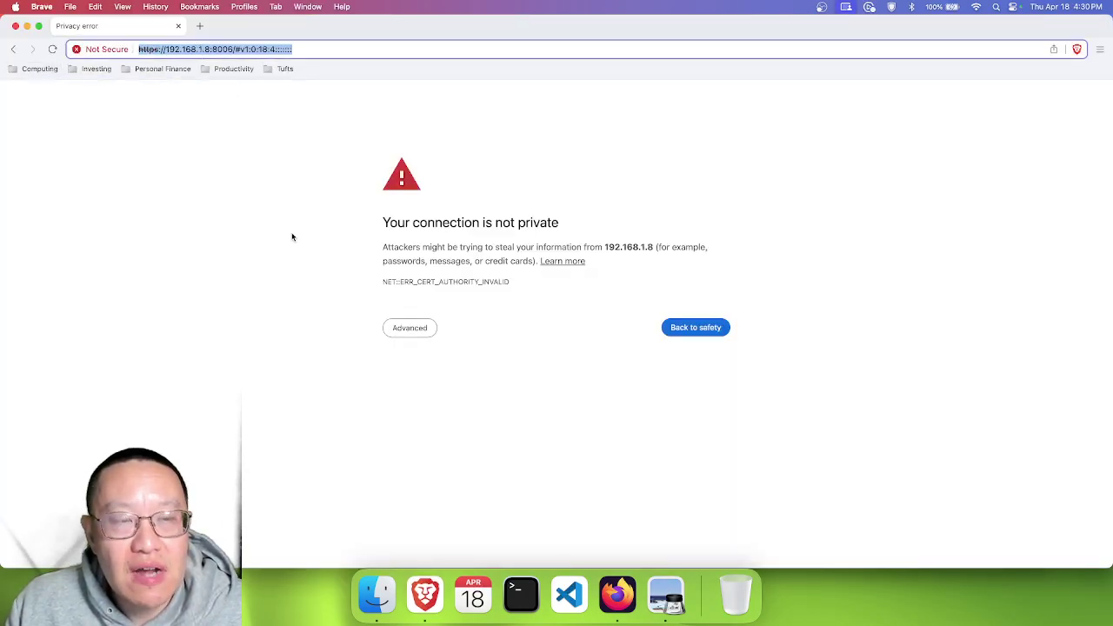
{"action": "key", "text": "super+c"}
{"action": "key", "text": "super+h"}
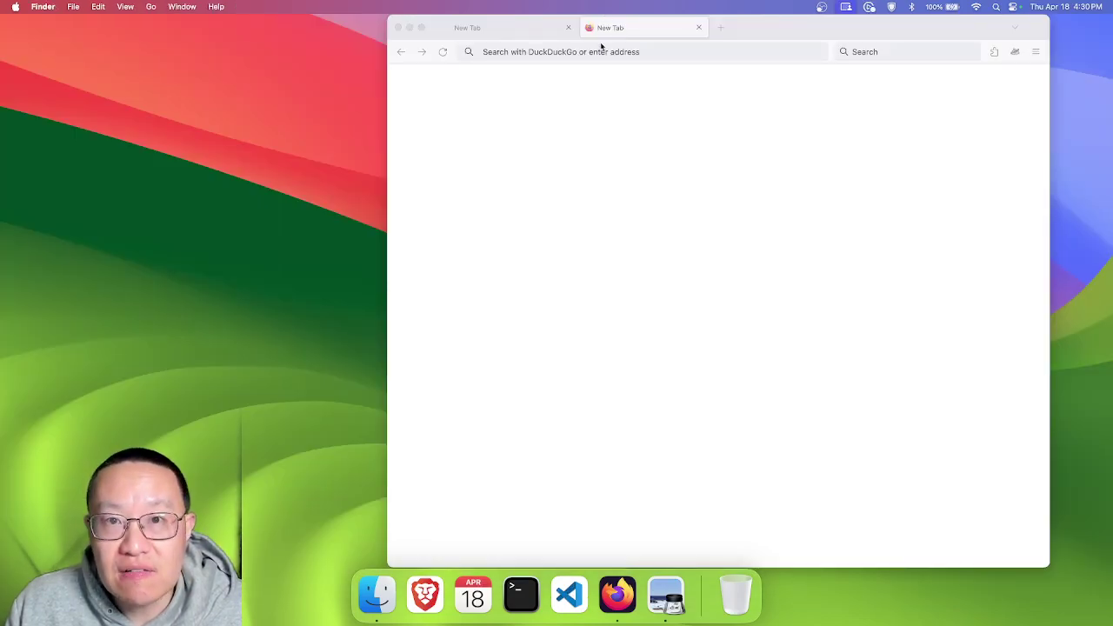
- Load the copied Proxmox address in Firefox and continue past the security risk warning
{"action": "left_click", "coordinate": [602, 45]}
{"action": "key", "text": "super+v"}
{"action": "key", "text": "Return"}
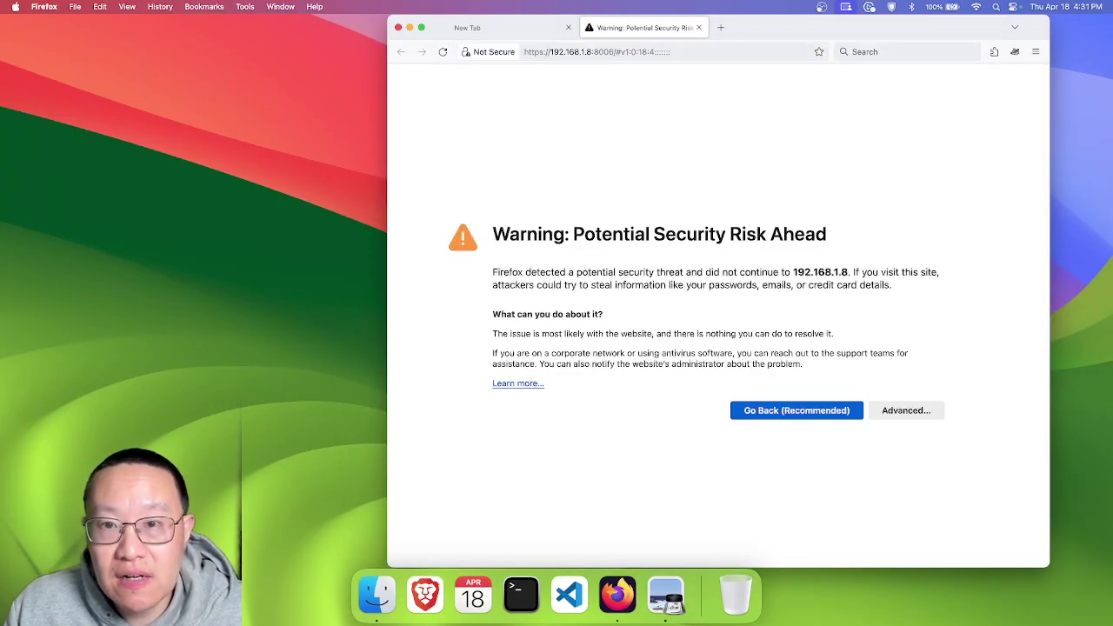
{"action": "left_click", "coordinate": [918, 416]}
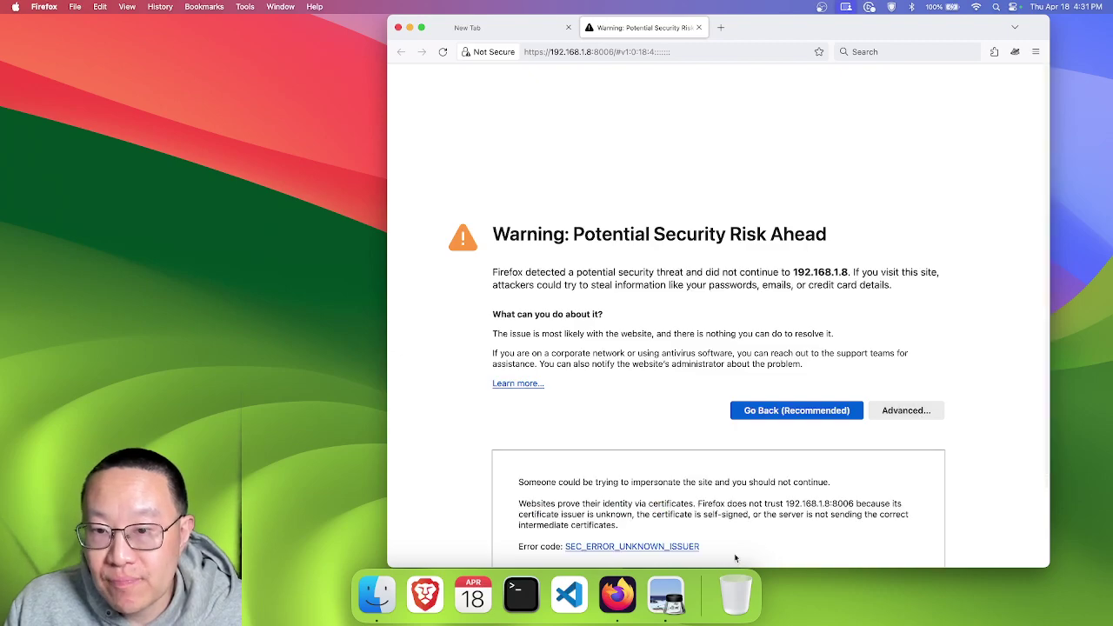
{"action": "left_click", "coordinate": [837, 522]}
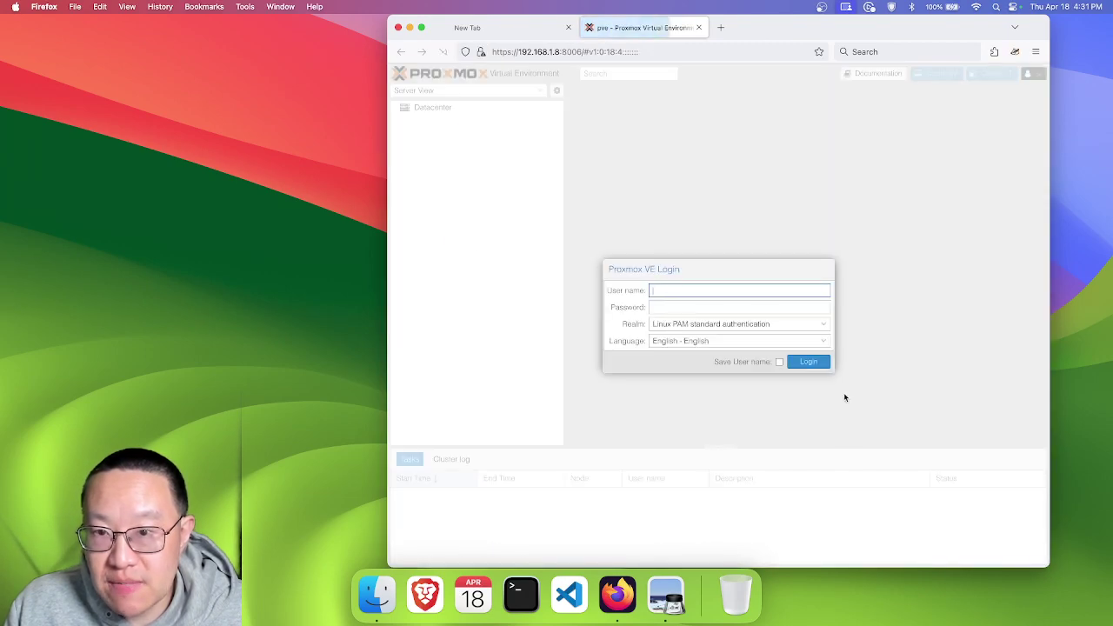
- Try to log in to Proxmox VE as root with the account password
{"action": "type", "text": "root"}
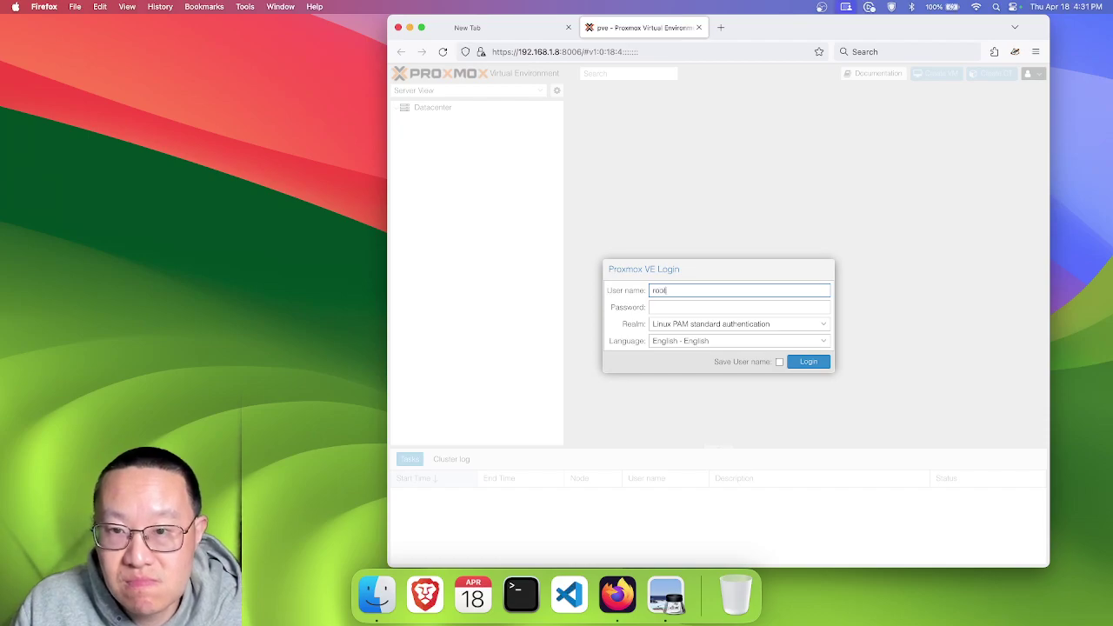
{"action": "key", "text": "Tab"}
{"action": "type", "text": "••••••••"}
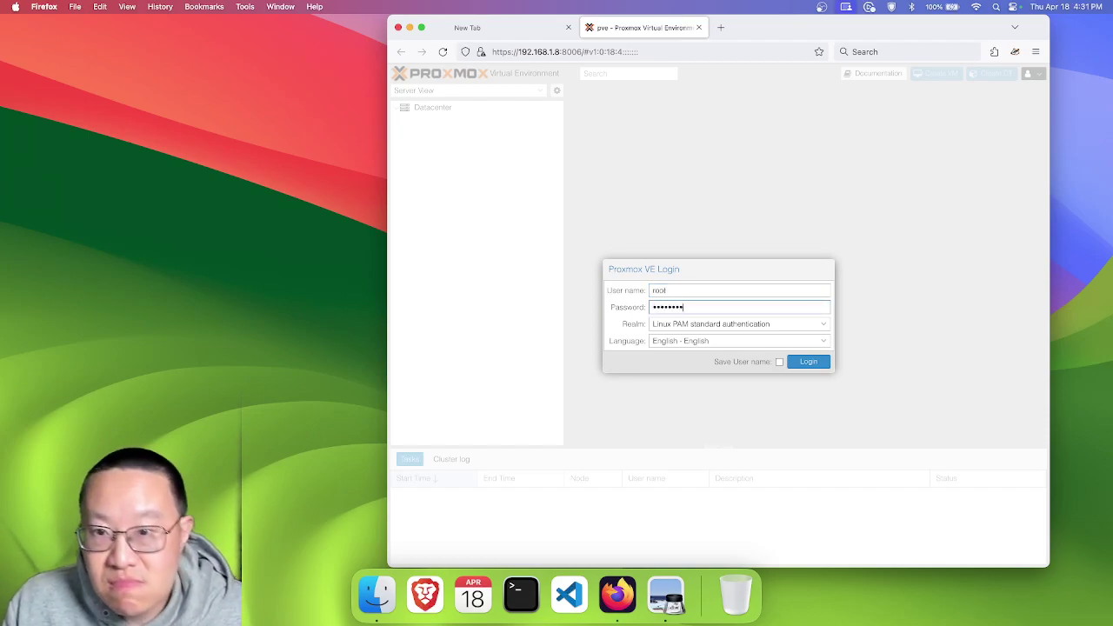
{"action": "key", "text": "Return"}
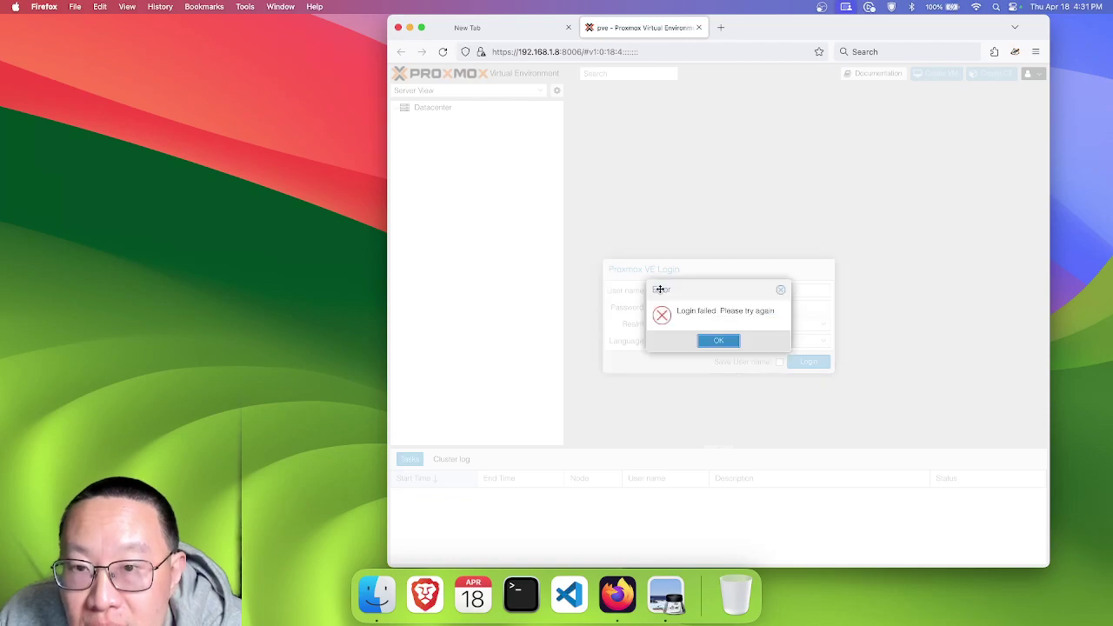
- Re-enter the account password for root and log in to Proxmox VE again
{"action": "left_click", "coordinate": [718, 340]}
{"action": "left_click", "coordinate": [713, 306]}
{"action": "key", "text": "super+a"}
{"action": "type", "text": "**********"}
{"action": "key", "text": "Return"}
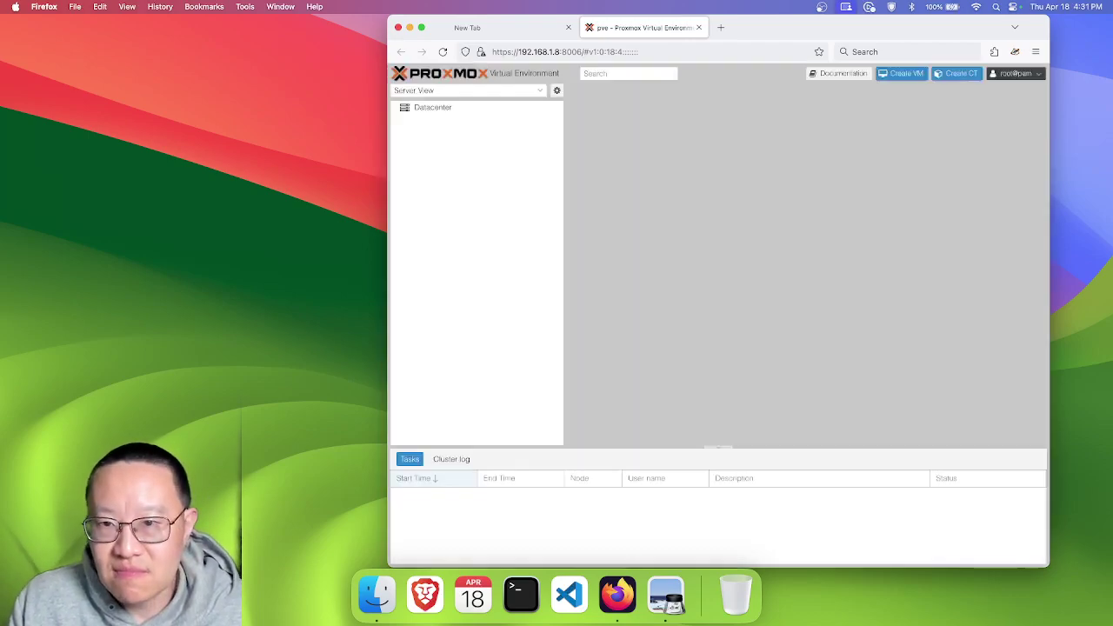
{"action": "left_click", "coordinate": [724, 340]}
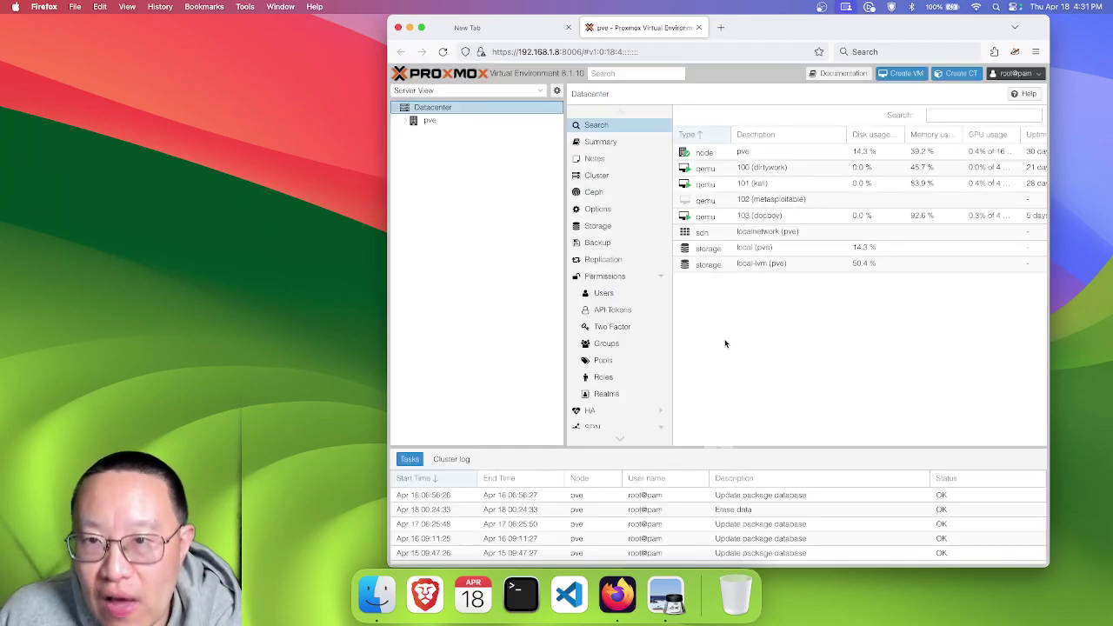
- Open the console of virtual machine 101 (kali) and wake its screen
{"action": "double_click", "coordinate": [717, 184]}
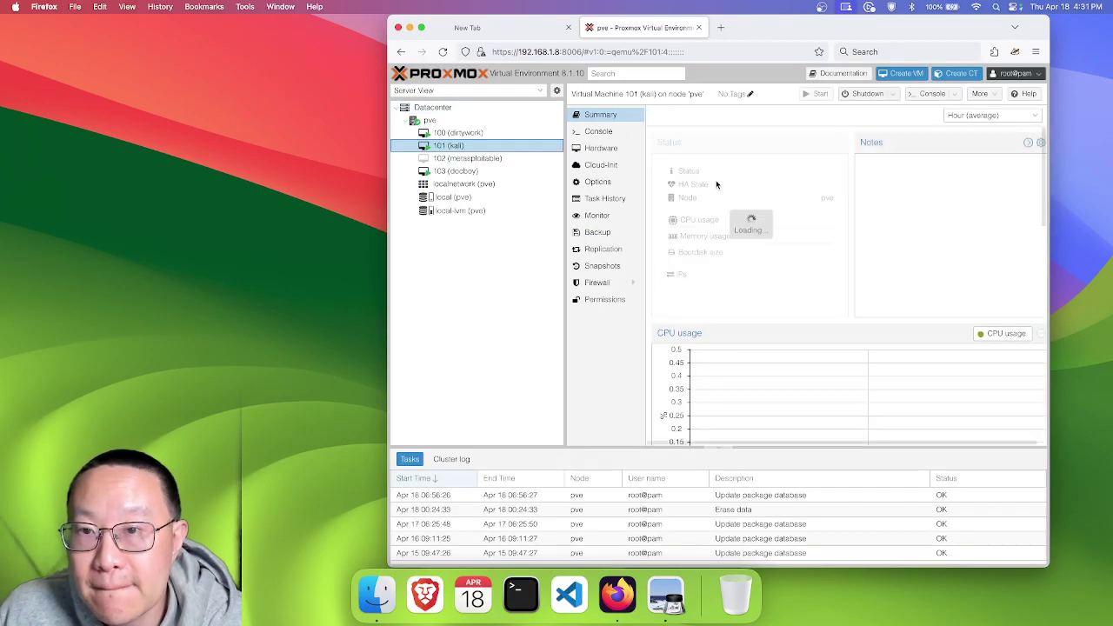
{"action": "left_click", "coordinate": [599, 130]}
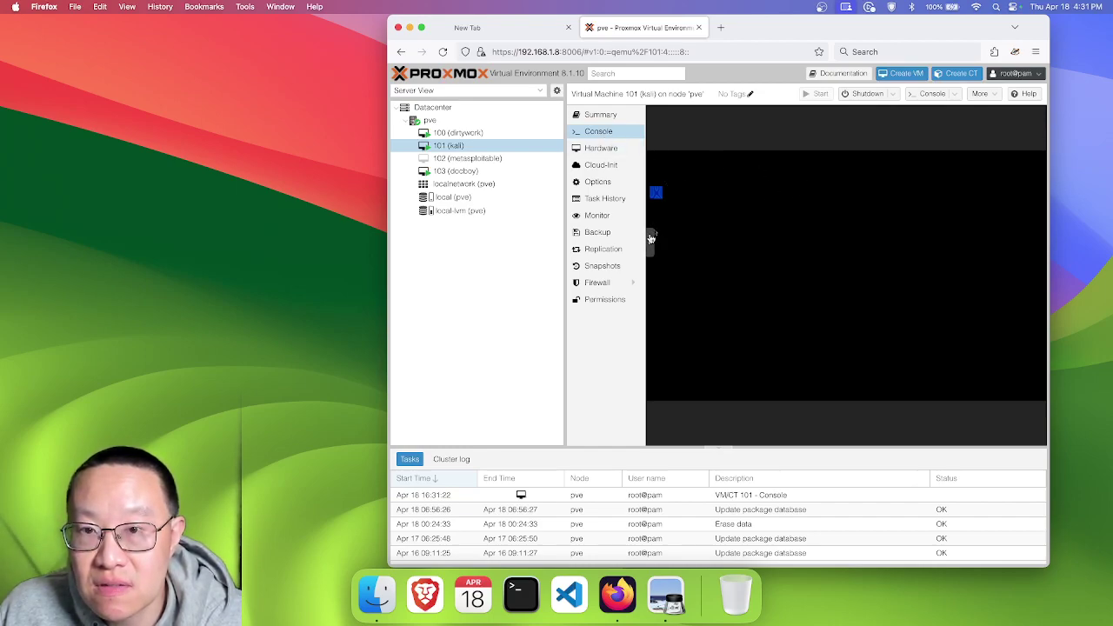
{"action": "type", "text": "clea"}
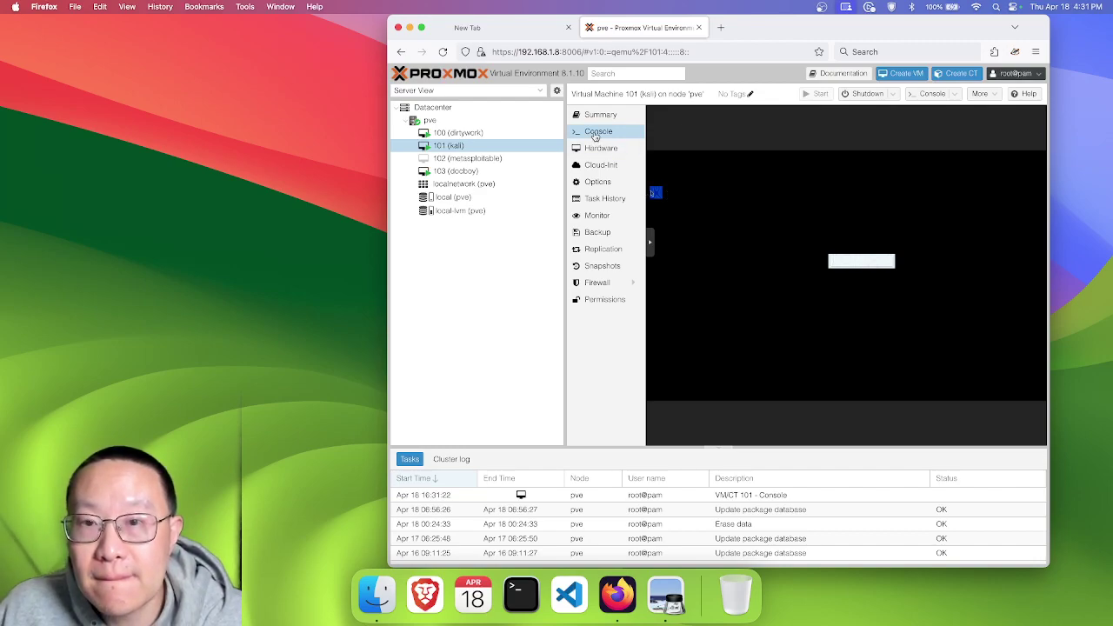
- View the kali console in full screen and return to the window, leaving the noVNC control bar expanded
{"action": "left_click", "coordinate": [651, 244]}
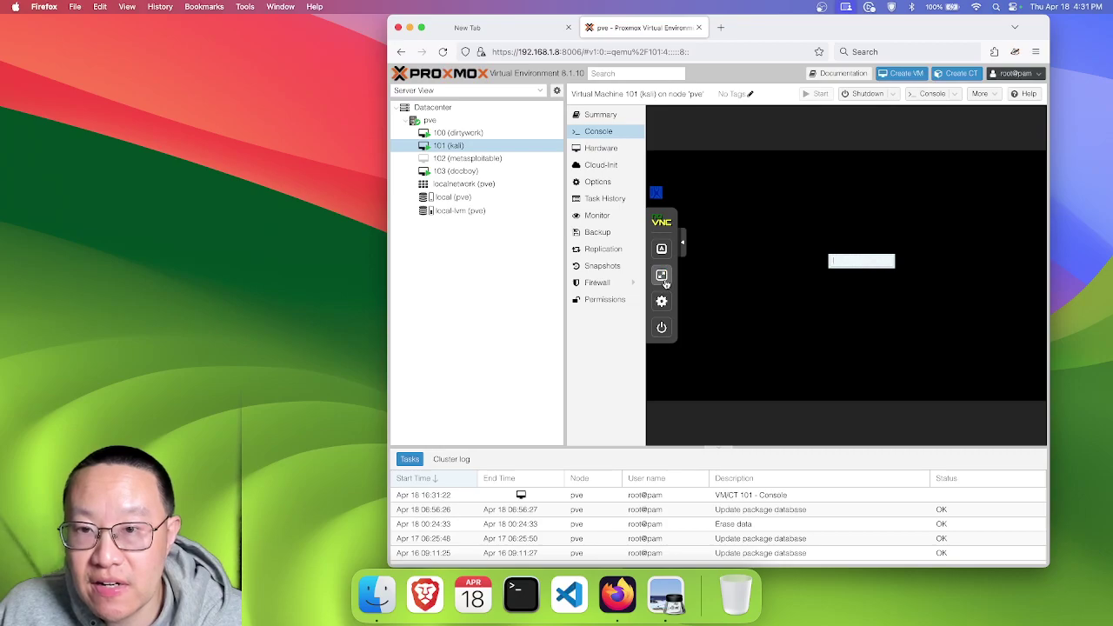
{"action": "left_click", "coordinate": [662, 276]}
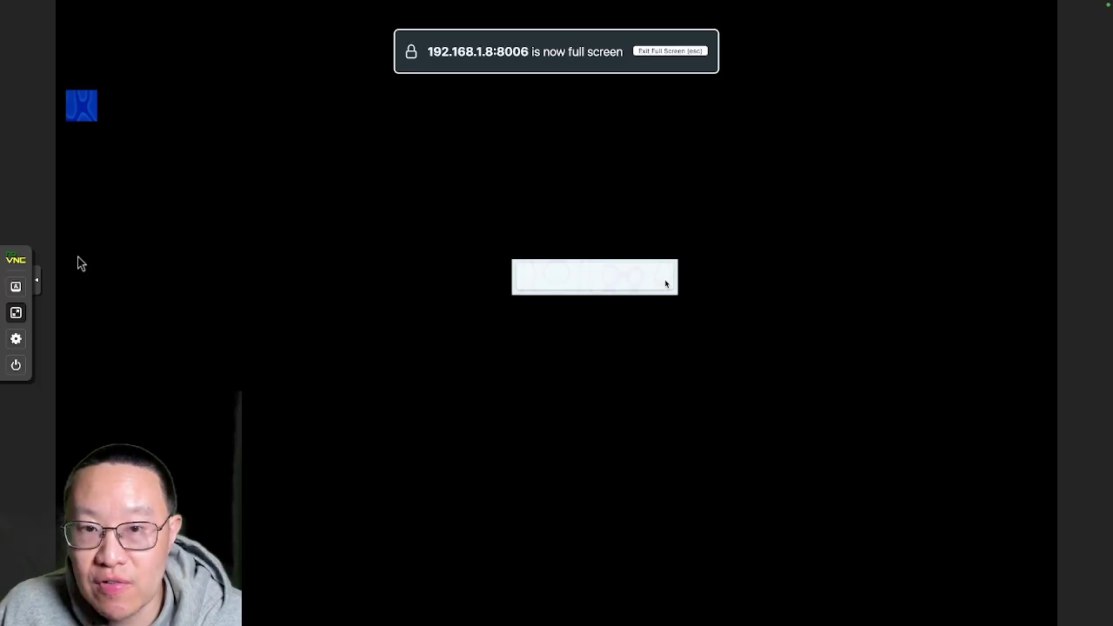
{"action": "key", "text": "Escape"}
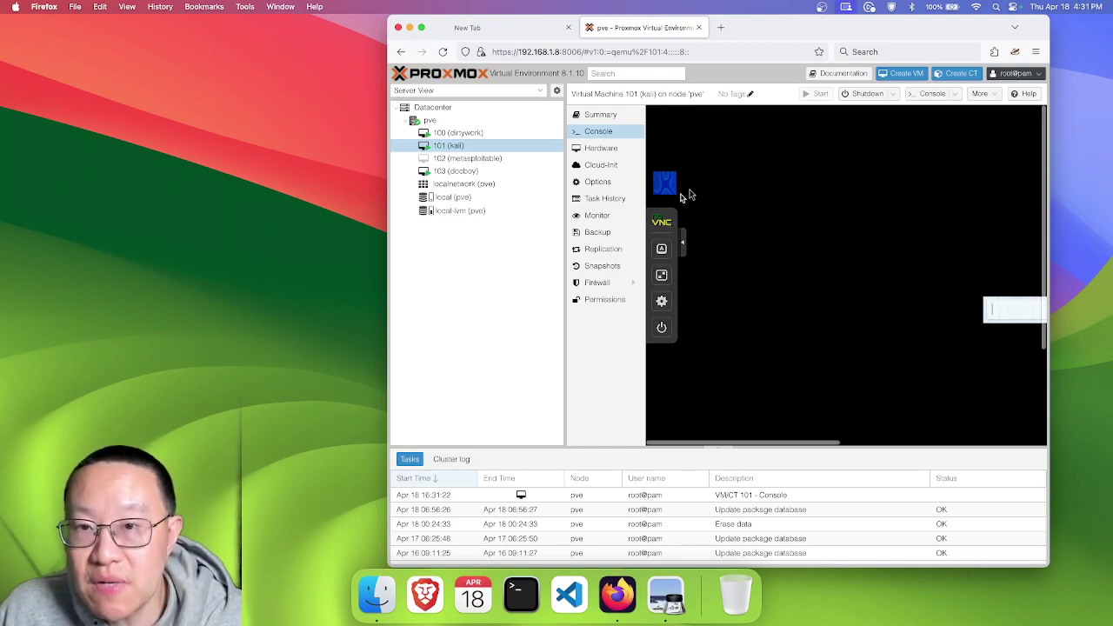
{"action": "left_click", "coordinate": [685, 243]}
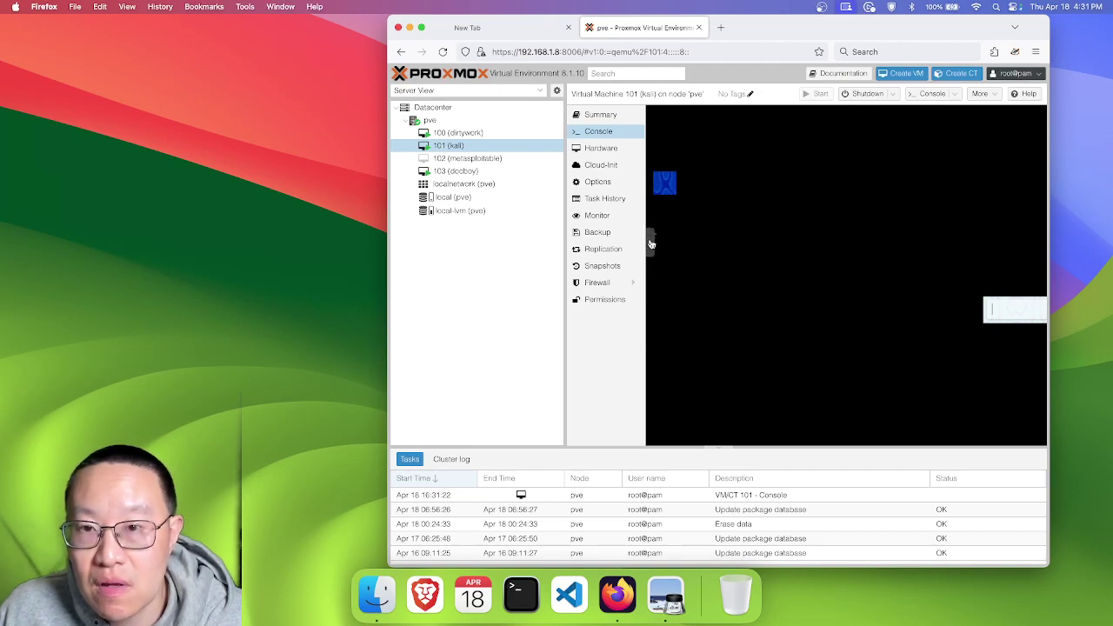
{"action": "left_click", "coordinate": [650, 242]}
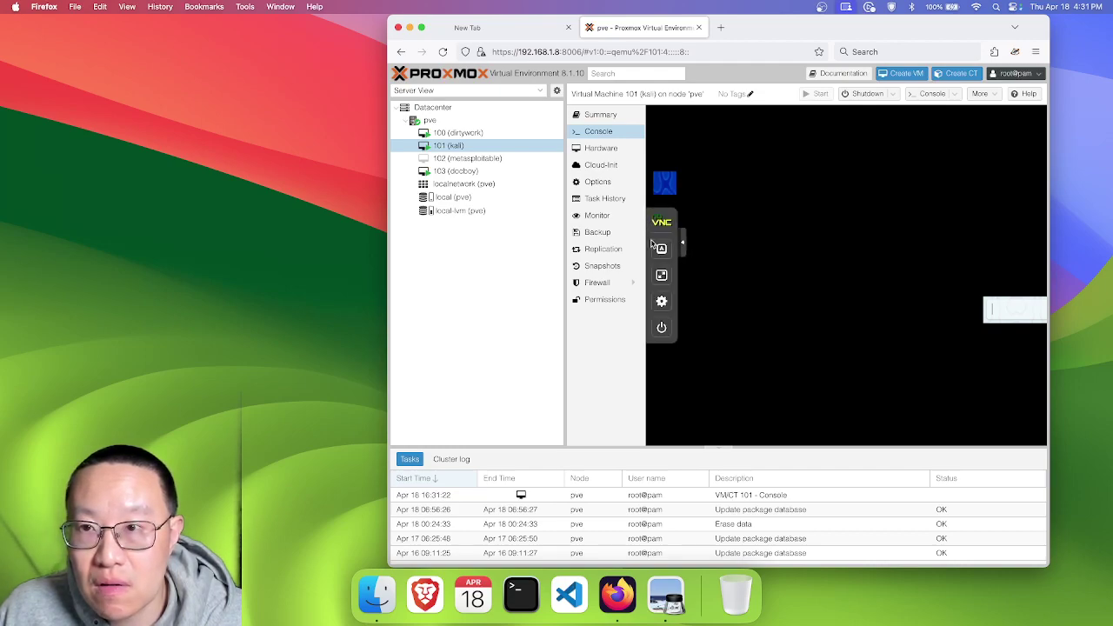
{"action": "left_click", "coordinate": [892, 94]}
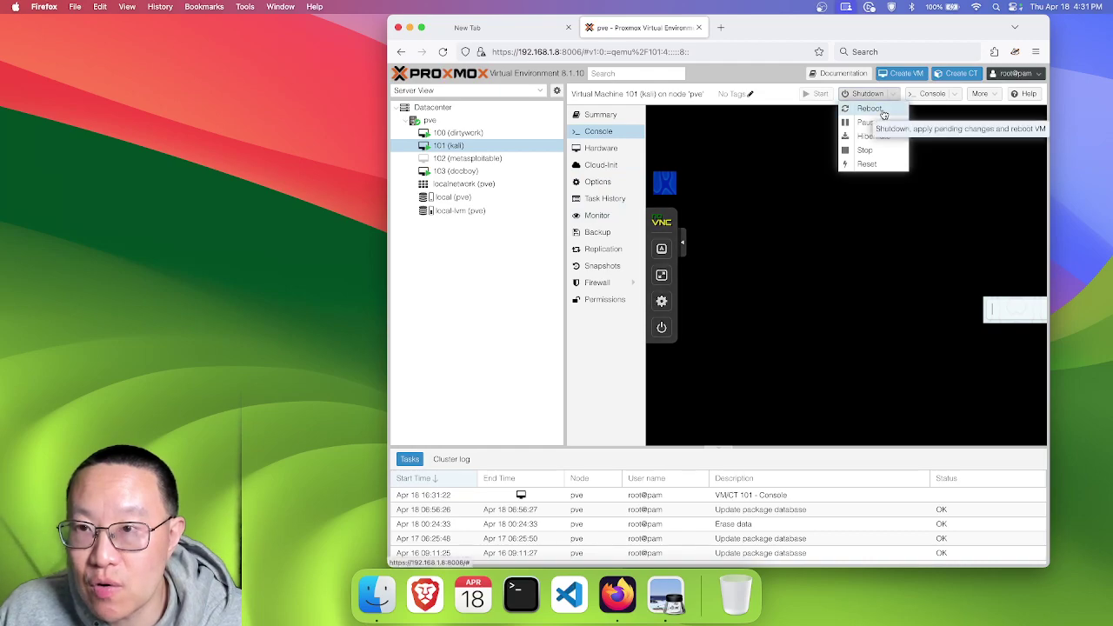
{"action": "left_click", "coordinate": [869, 109]}
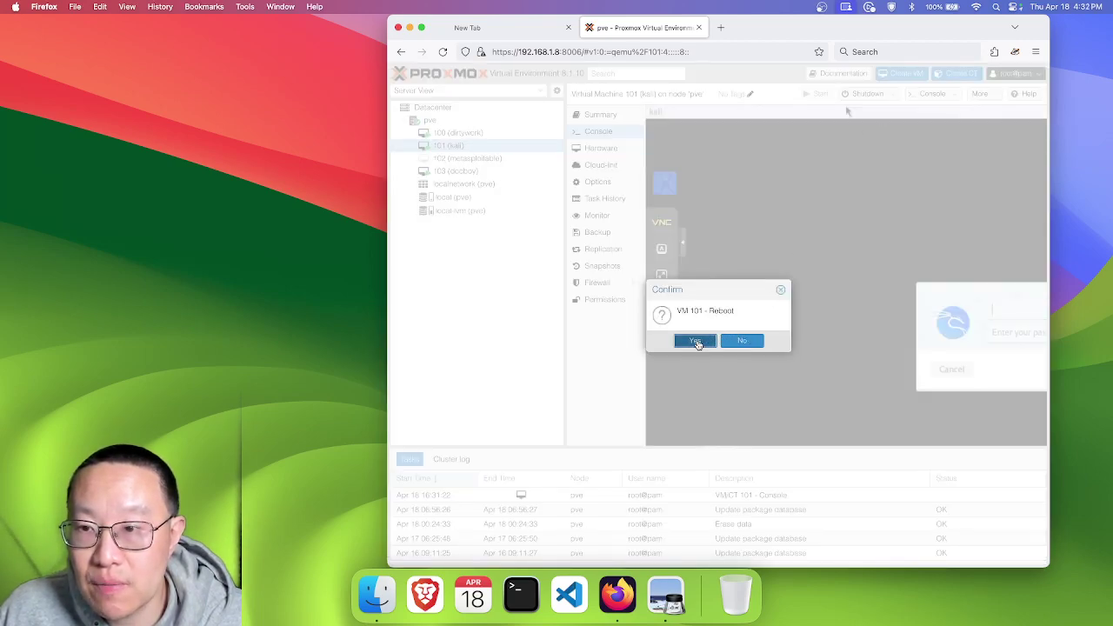
{"action": "left_click", "coordinate": [744, 341]}
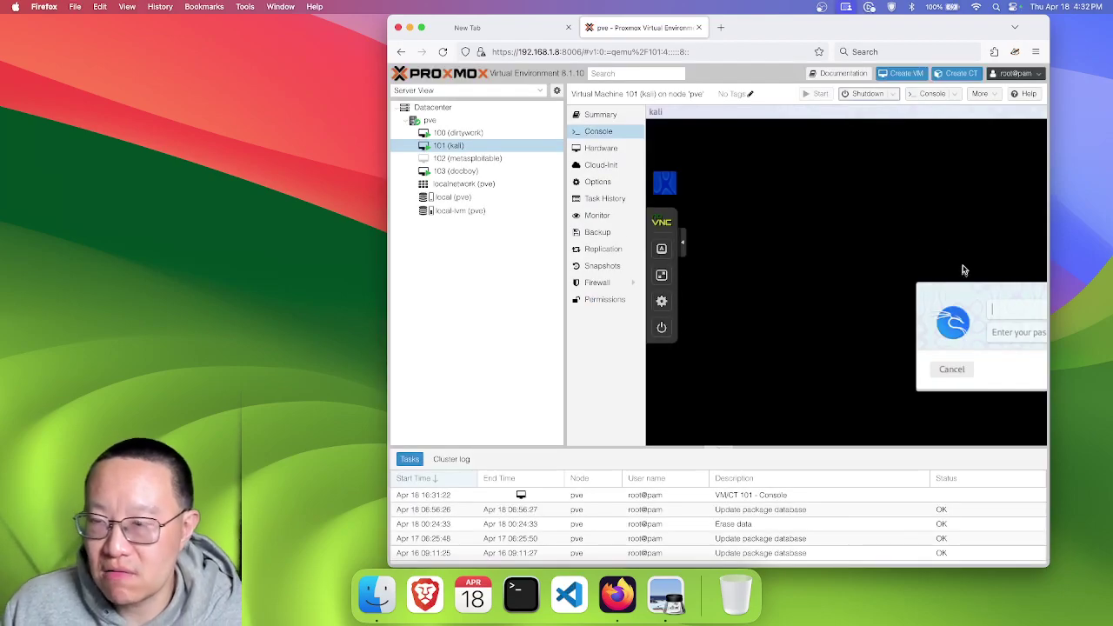
- Log in to the Kali machine as defcon with the account password and view its desktop briefly in full screen
{"action": "left_click", "coordinate": [998, 309]}
{"action": "type", "text": "de"}
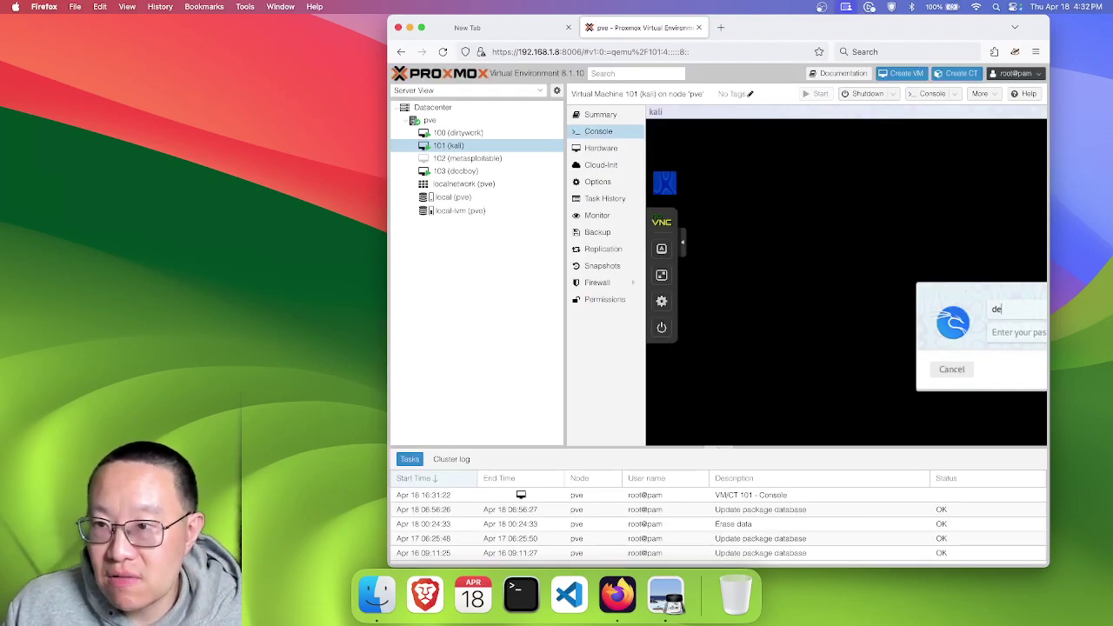
{"action": "type", "text": "fcon"}
{"action": "key", "text": "Tab"}
{"action": "type", "text": "•••••••"}
{"action": "key", "text": "Return"}
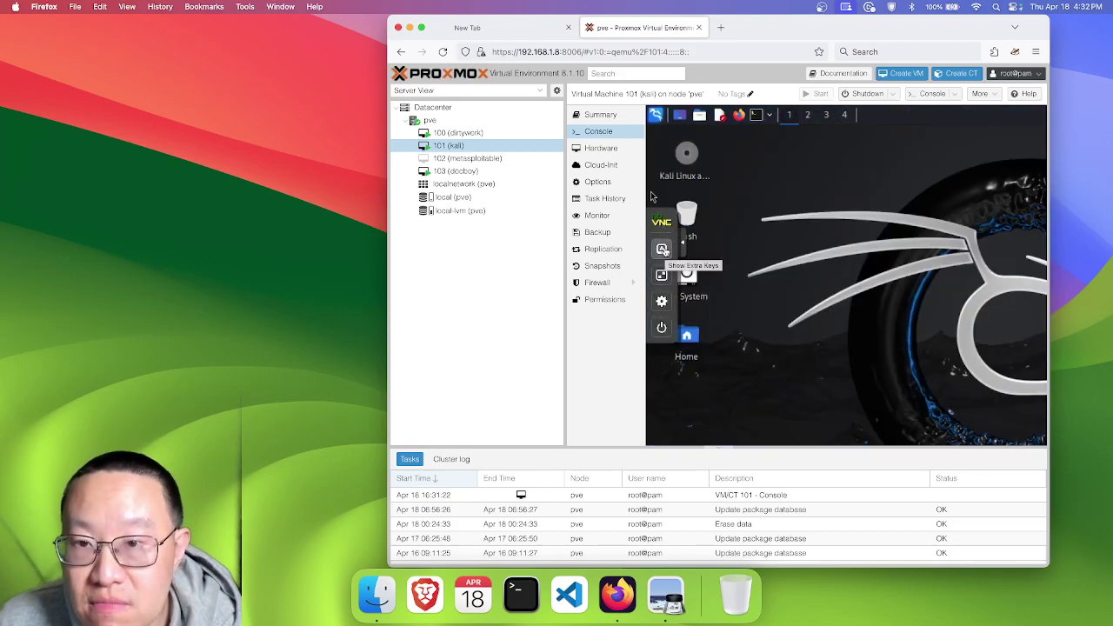
{"action": "left_click", "coordinate": [663, 276]}
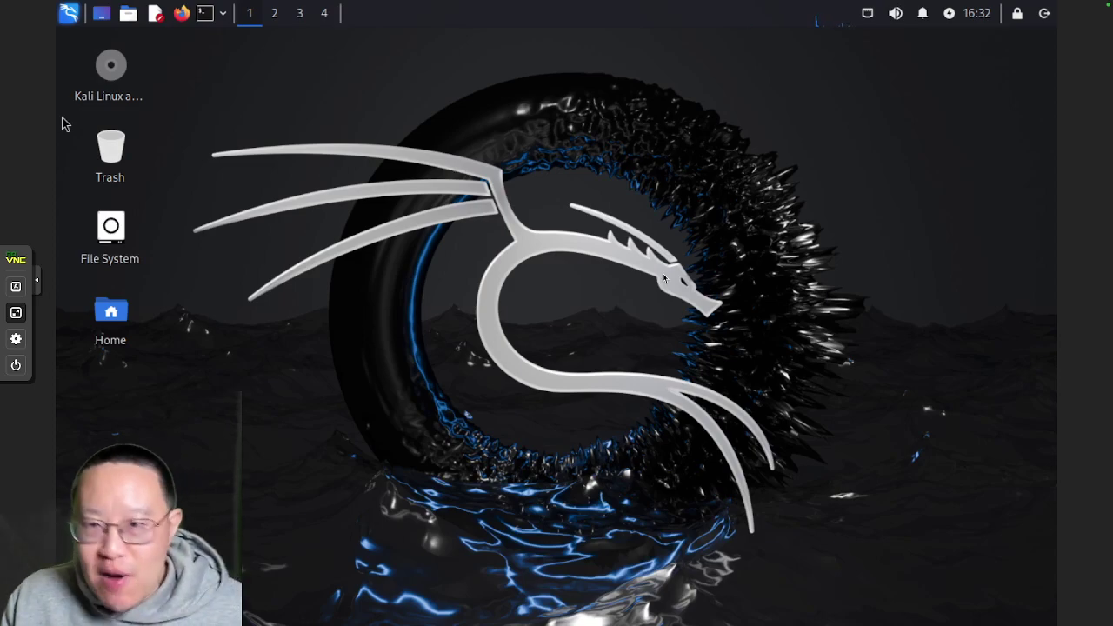
{"action": "key", "text": "Escape"}
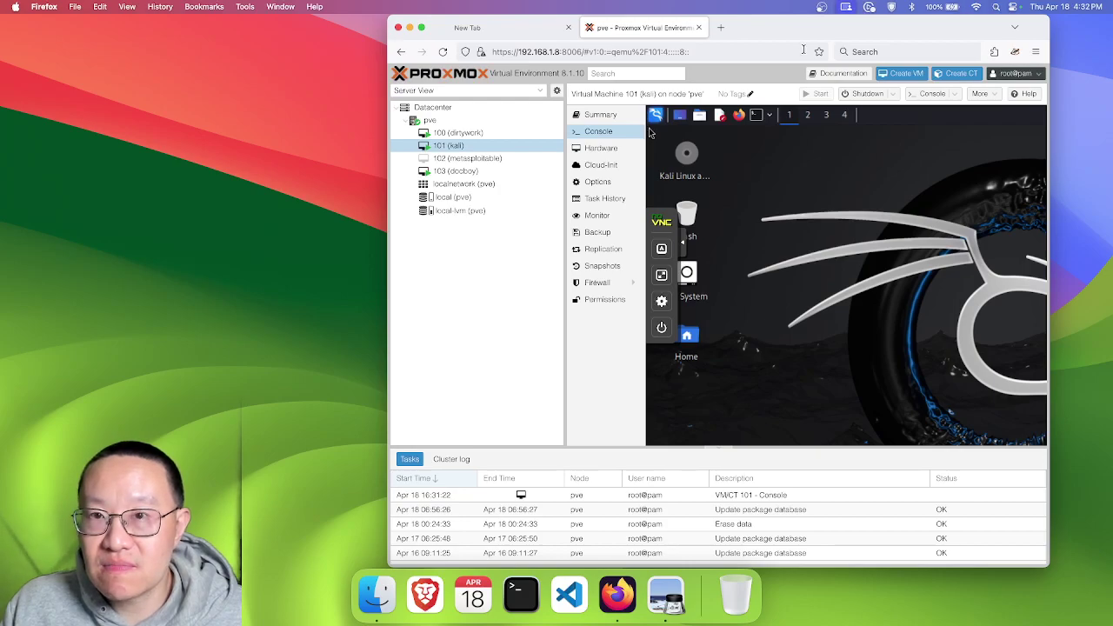
- Open the course website cs116.org in a new browser tab
{"action": "left_click", "coordinate": [720, 27]}
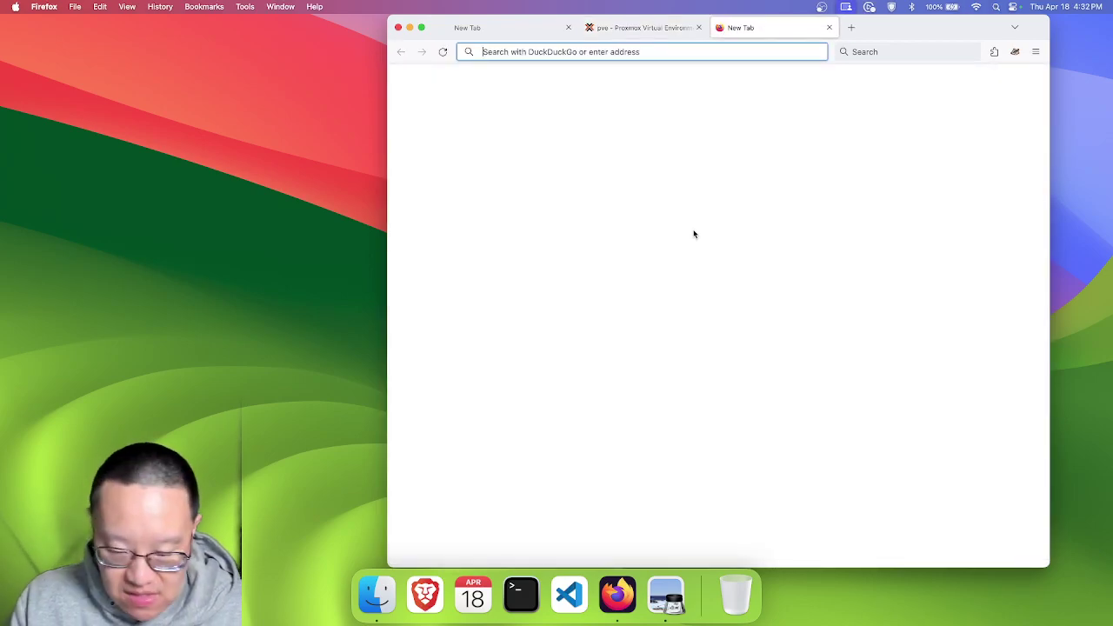
{"action": "type", "text": "cs116.org"}
{"action": "key", "text": "Return"}
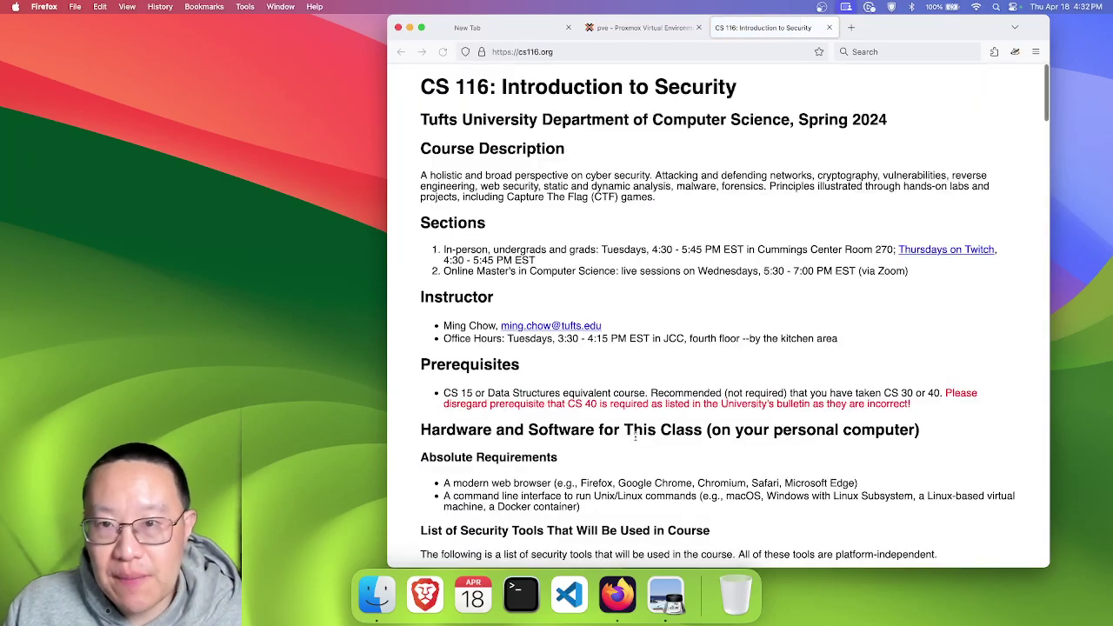
- Open the forensics and incident handling slides for Topic 10 in the course schedule and make the browser window full screen
{"action": "scroll", "coordinate": [635, 440], "scroll_direction": "down", "scroll_amount": 10}
{"action": "scroll", "coordinate": [636, 440], "scroll_direction": "down", "scroll_amount": 20}
{"action": "scroll", "coordinate": [636, 441], "scroll_direction": "down", "scroll_amount": 3}
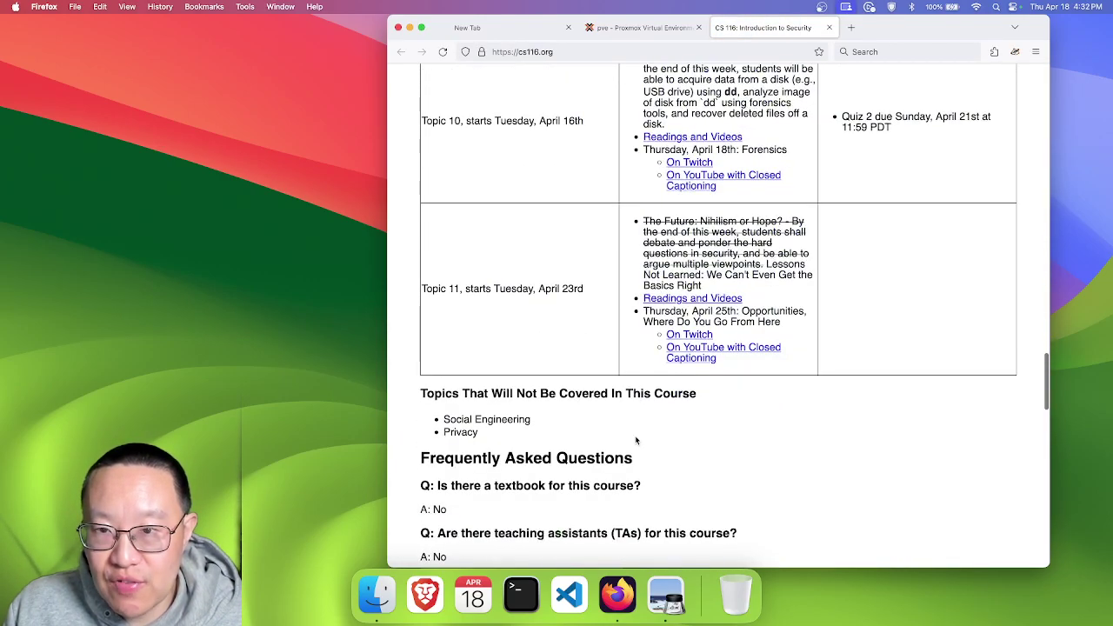
{"action": "scroll", "coordinate": [678, 226], "scroll_direction": "up", "scroll_amount": 4}
{"action": "left_click", "coordinate": [686, 249]}
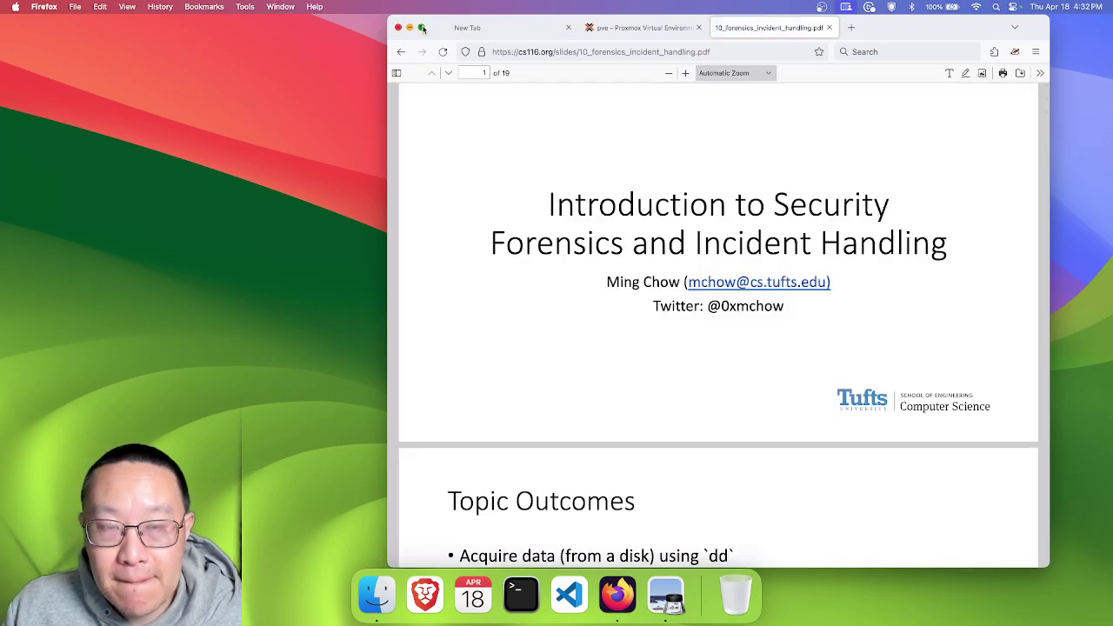
{"action": "left_click", "coordinate": [422, 28]}
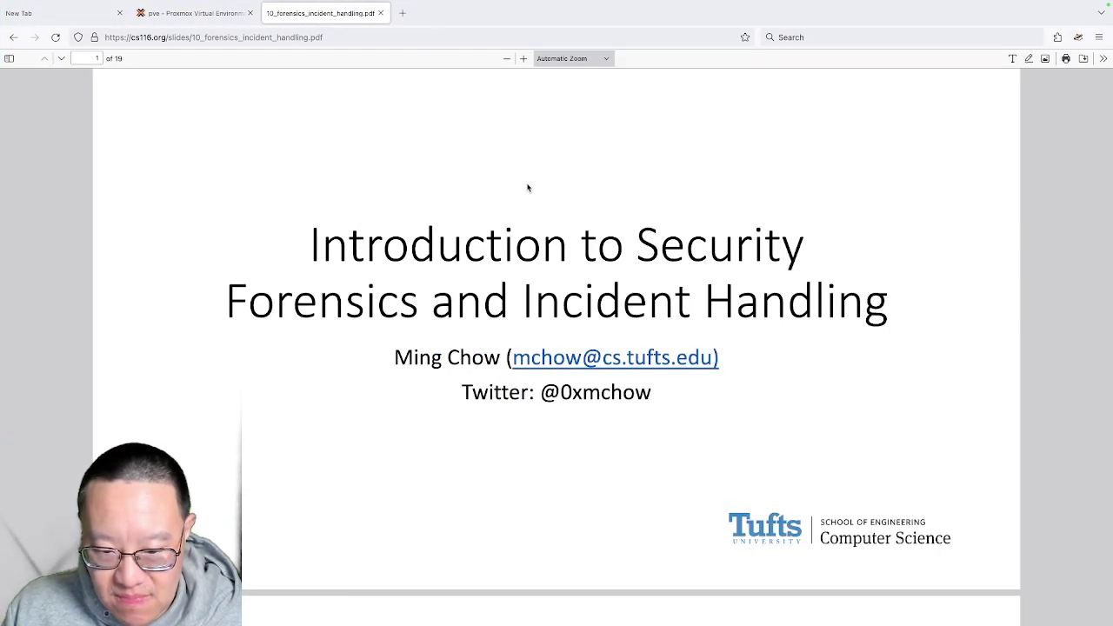